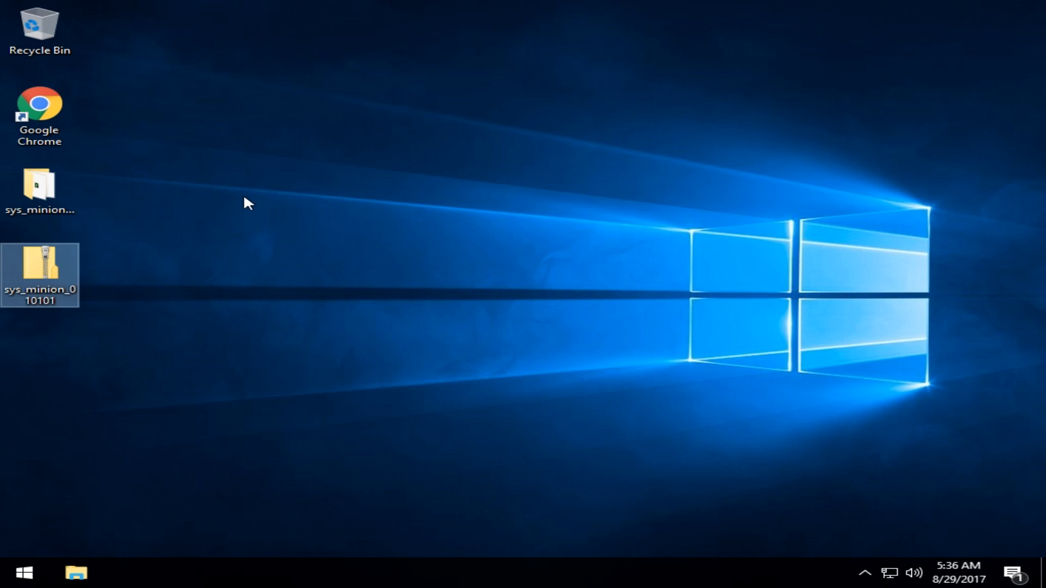
- View the contents of the zipped sys_minion_010101 archive and open the extracted sys_minion_010101 folder from the desktop
{"action": "double_click", "coordinate": [48, 271]}
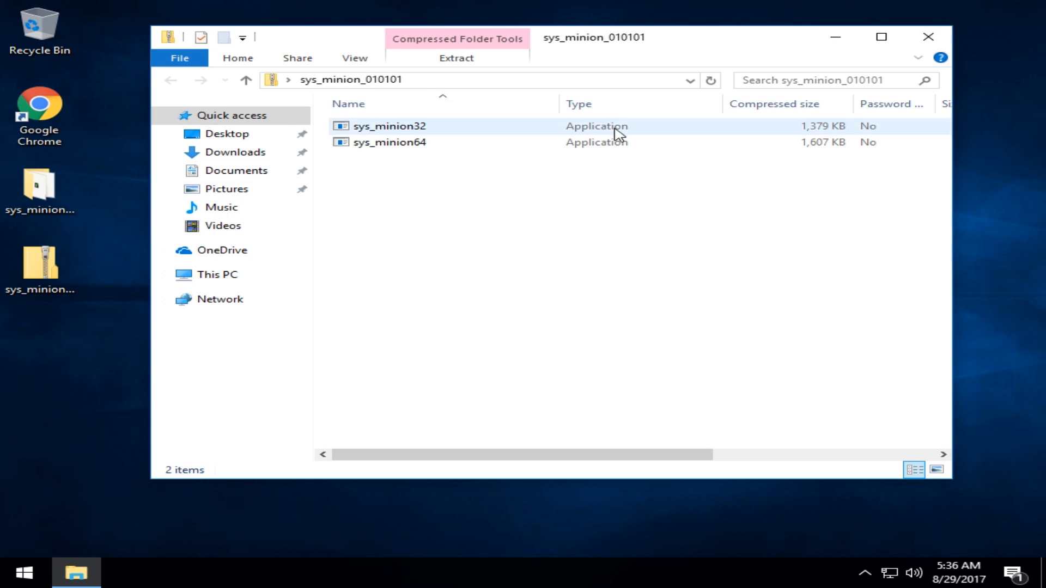
{"action": "left_click", "coordinate": [935, 41]}
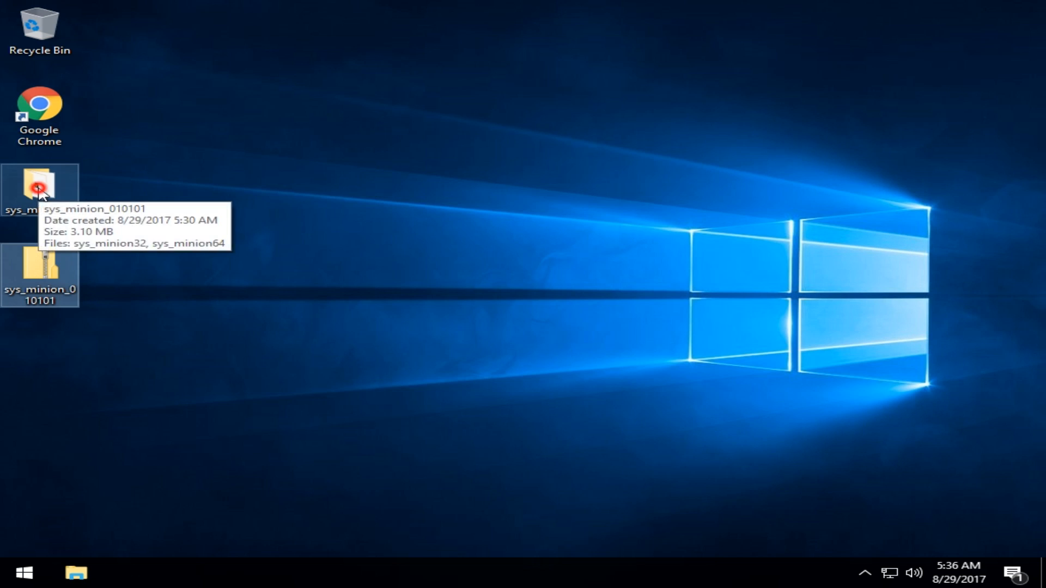
{"action": "left_click", "coordinate": [60, 188]}
{"action": "double_click", "coordinate": [38, 185]}
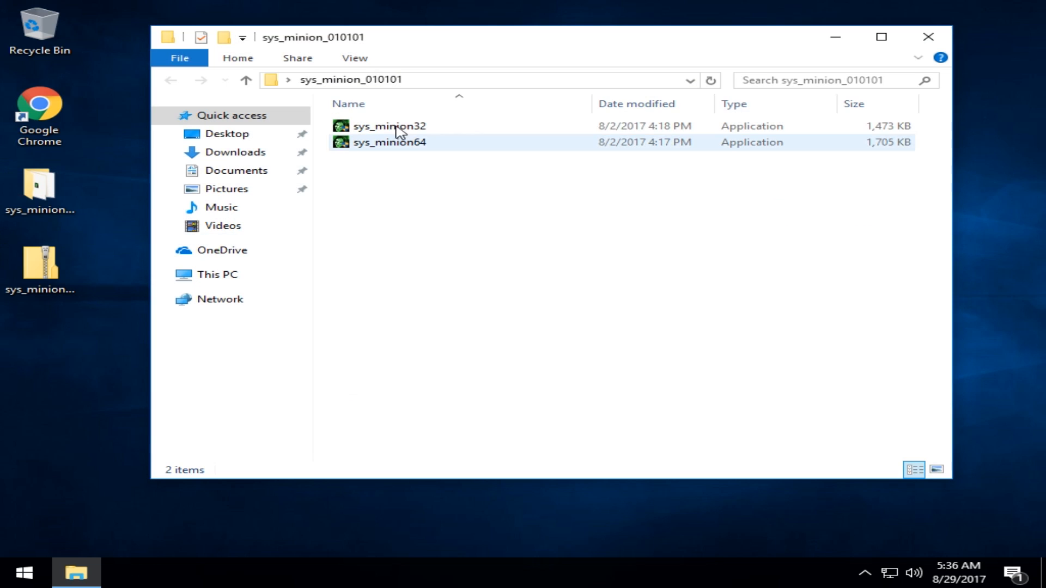
- Run sys_minion64 as administrator, allowing it to make changes to the device, and close the folder window
{"action": "left_click", "coordinate": [397, 128]}
{"action": "left_click", "coordinate": [393, 144]}
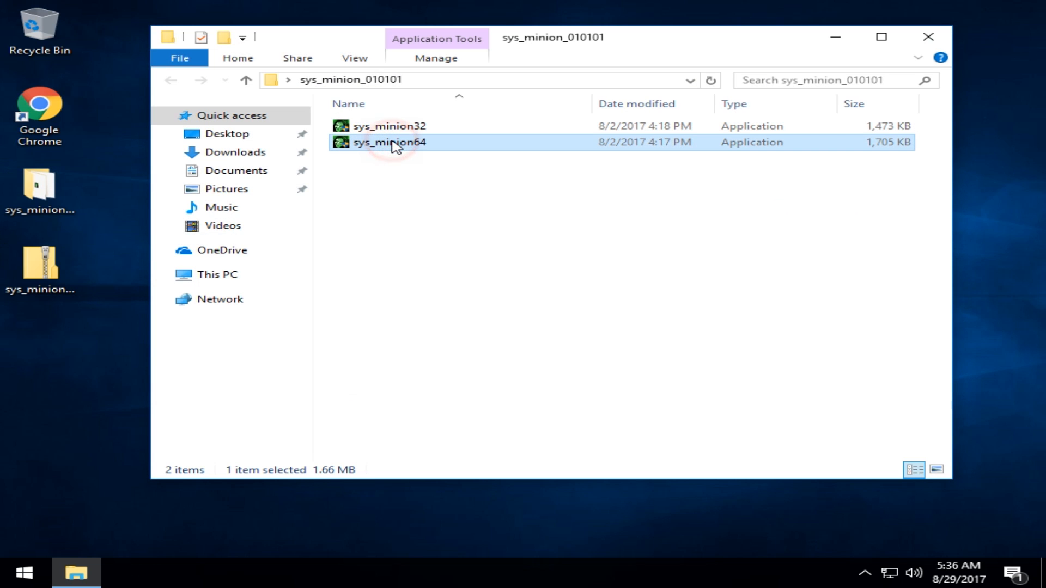
{"action": "right_click", "coordinate": [396, 148]}
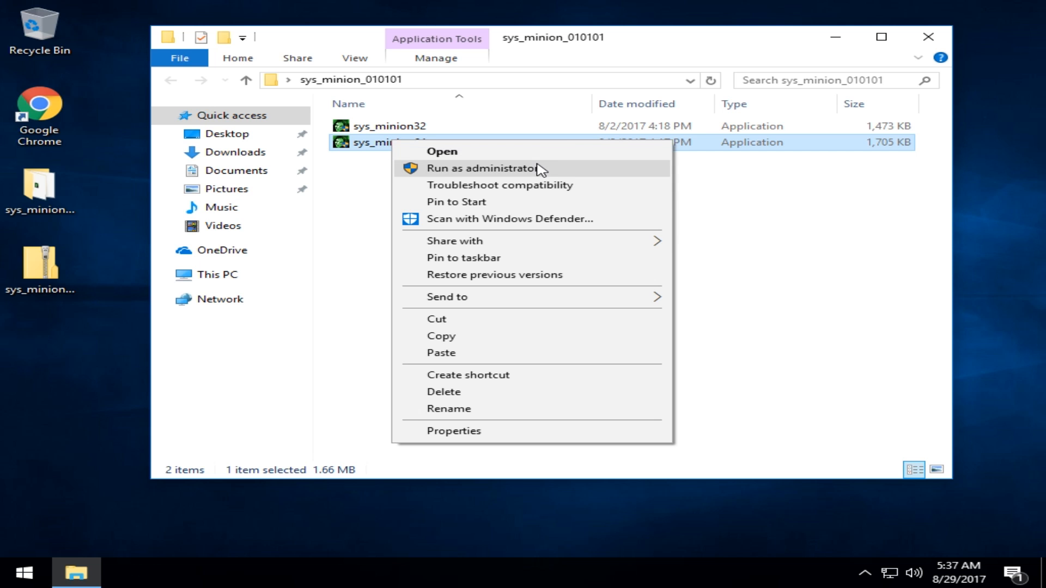
{"action": "left_click", "coordinate": [560, 166]}
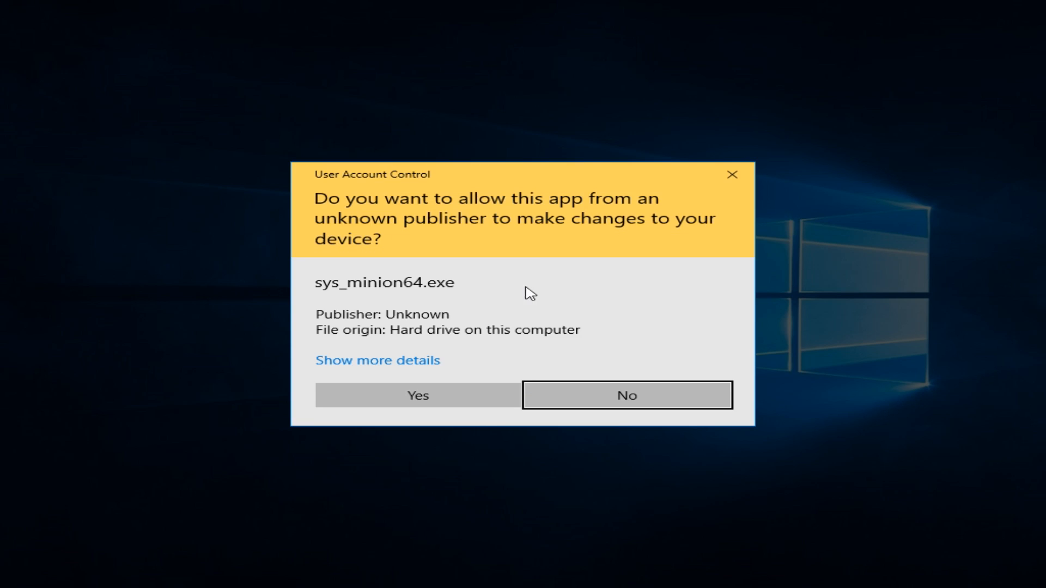
{"action": "left_click", "coordinate": [444, 397]}
{"action": "left_click", "coordinate": [939, 39]}
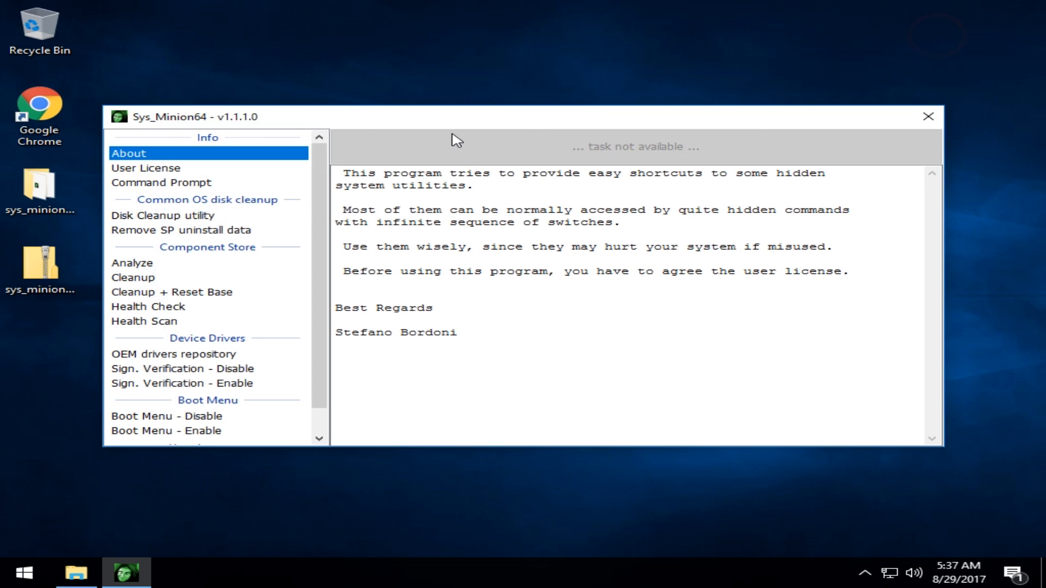
- View the User License page, and launch and close the administrative Command Prompt shortcut
{"action": "left_click", "coordinate": [162, 170]}
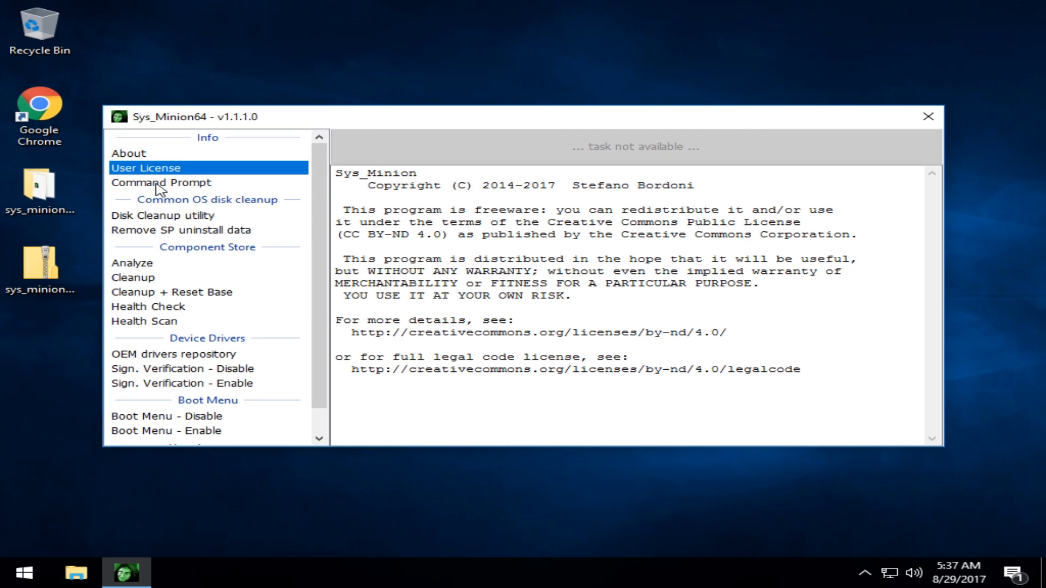
{"action": "left_click", "coordinate": [158, 184]}
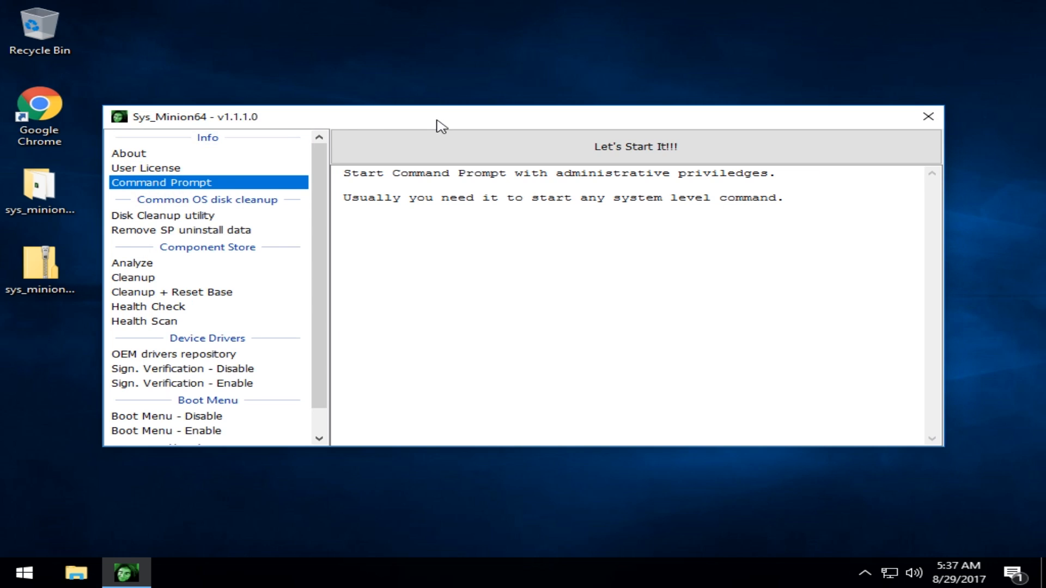
{"action": "left_click_drag", "start_coordinate": [437, 121], "coordinate": [450, 67]}
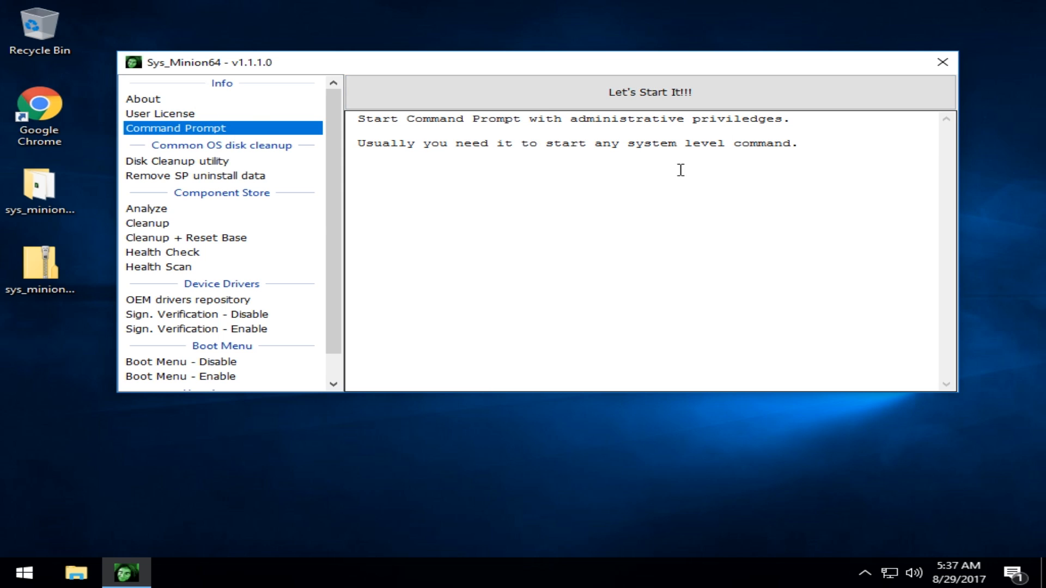
{"action": "left_click", "coordinate": [777, 91]}
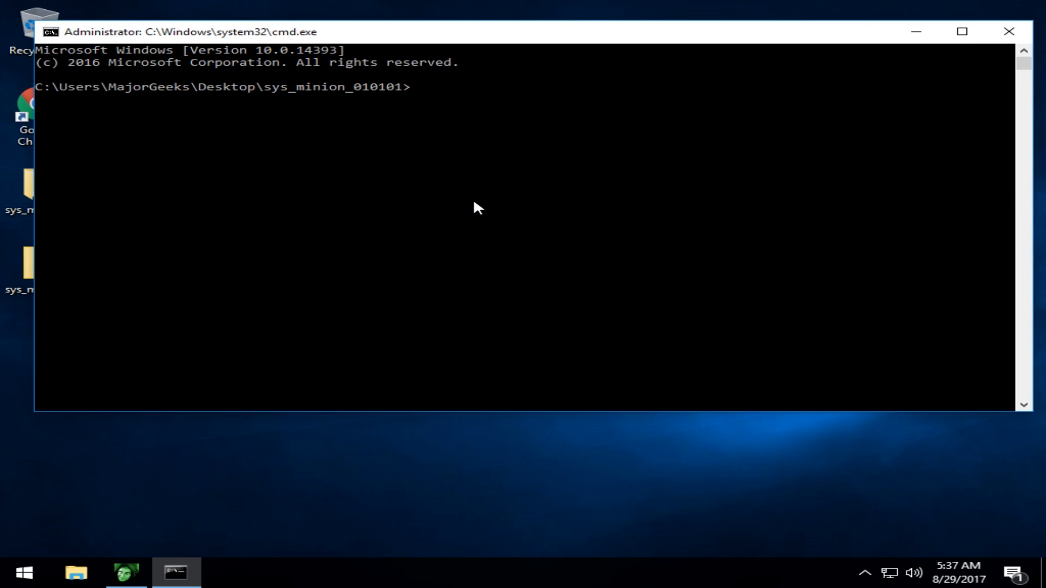
{"action": "left_click", "coordinate": [1024, 34]}
- Launch the Disk Cleanup utility and cancel its space calculation for drive C:
{"action": "left_click", "coordinate": [163, 162]}
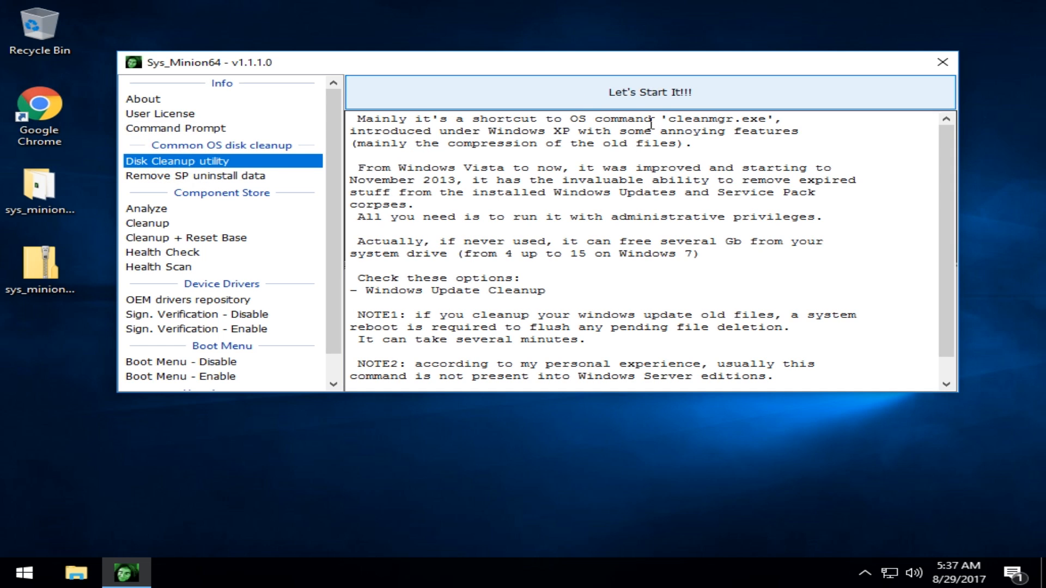
{"action": "left_click", "coordinate": [651, 98]}
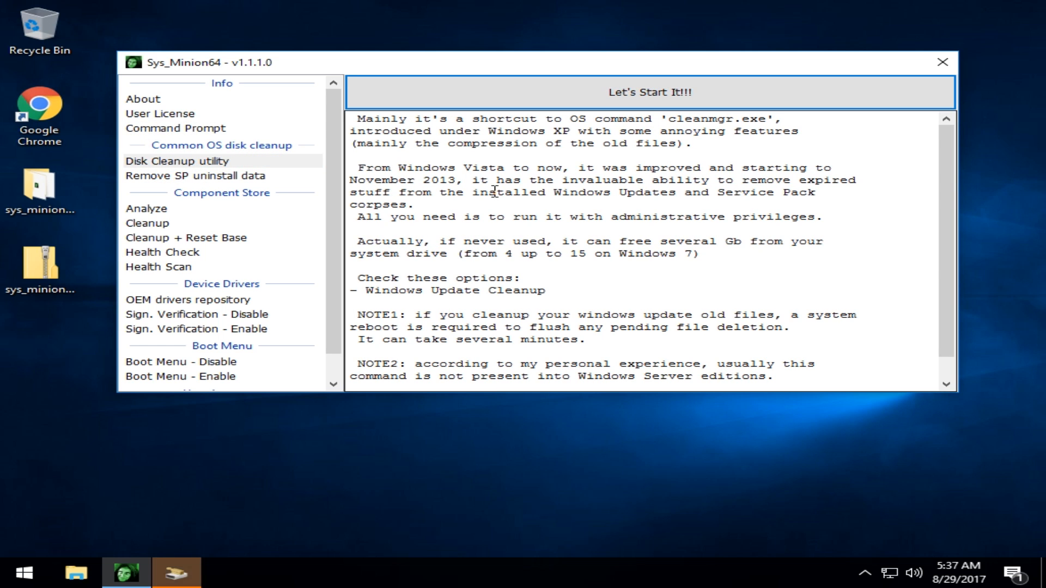
{"action": "left_click", "coordinate": [175, 576]}
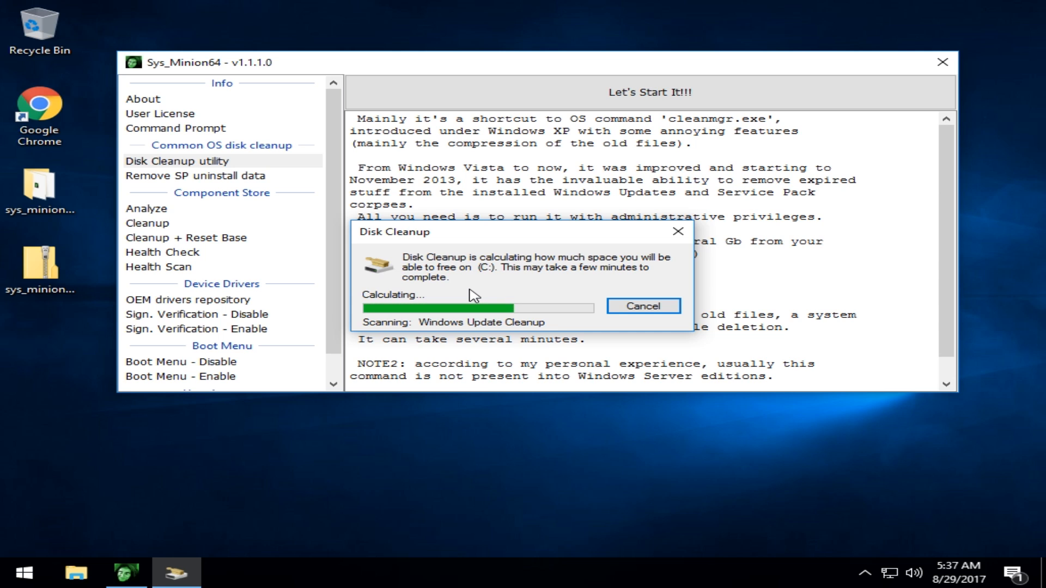
{"action": "left_click", "coordinate": [649, 305]}
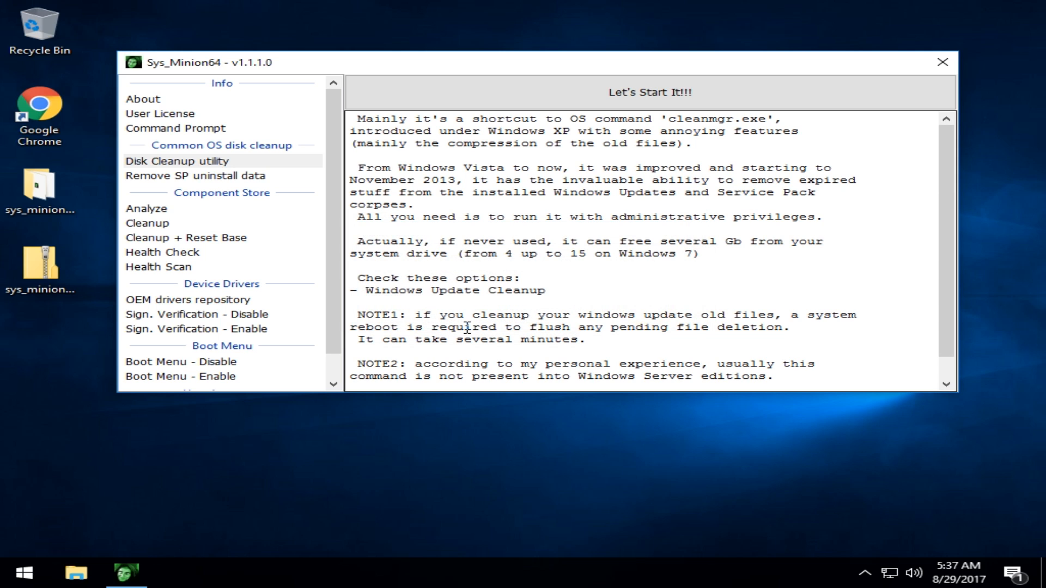
- Run the Remove SP uninstall data task, close its command output, and read the disk space note in its description
{"action": "left_click", "coordinate": [222, 175]}
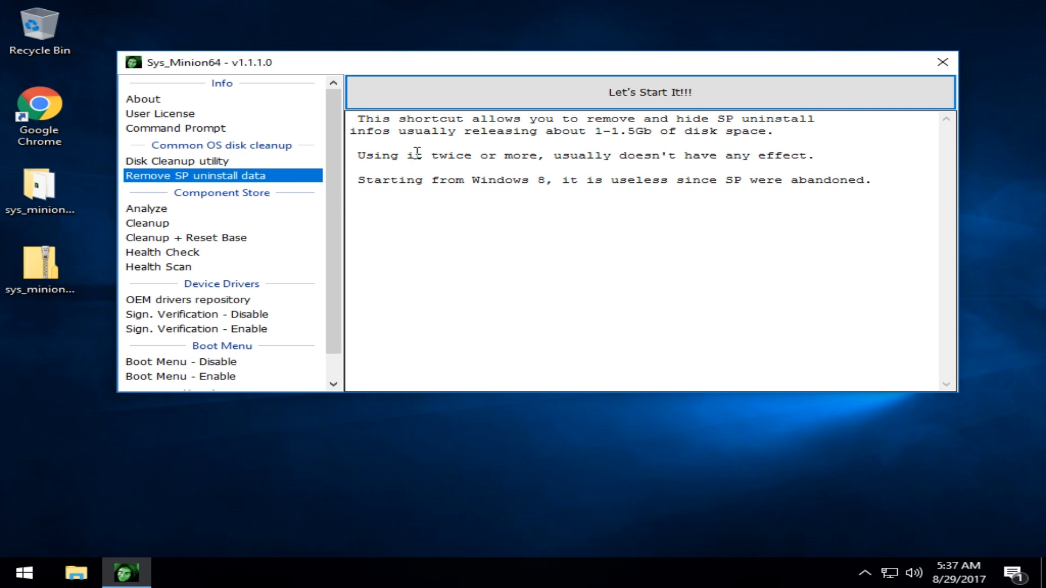
{"action": "left_click", "coordinate": [688, 93]}
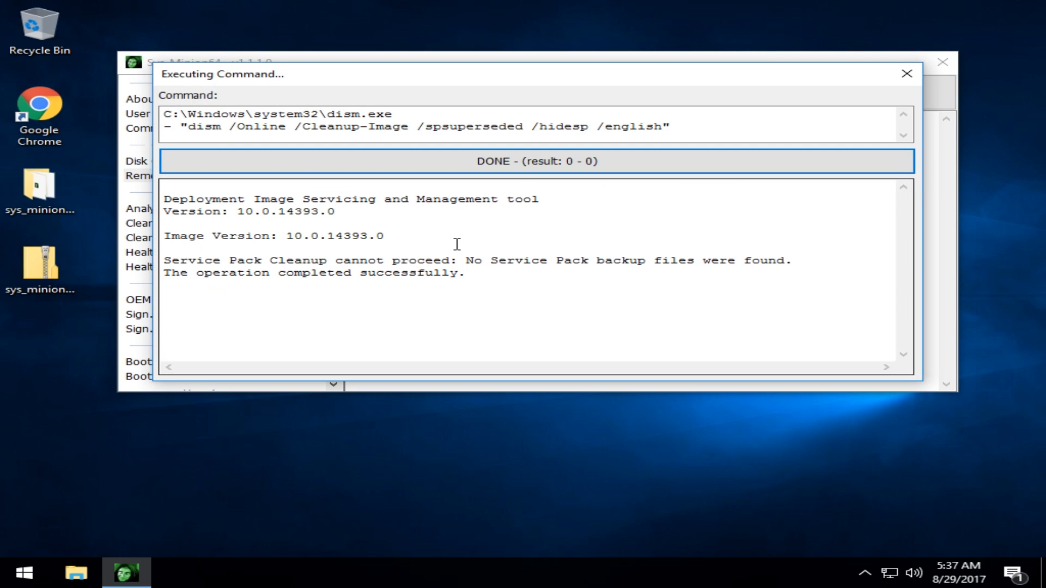
{"action": "left_click", "coordinate": [906, 74]}
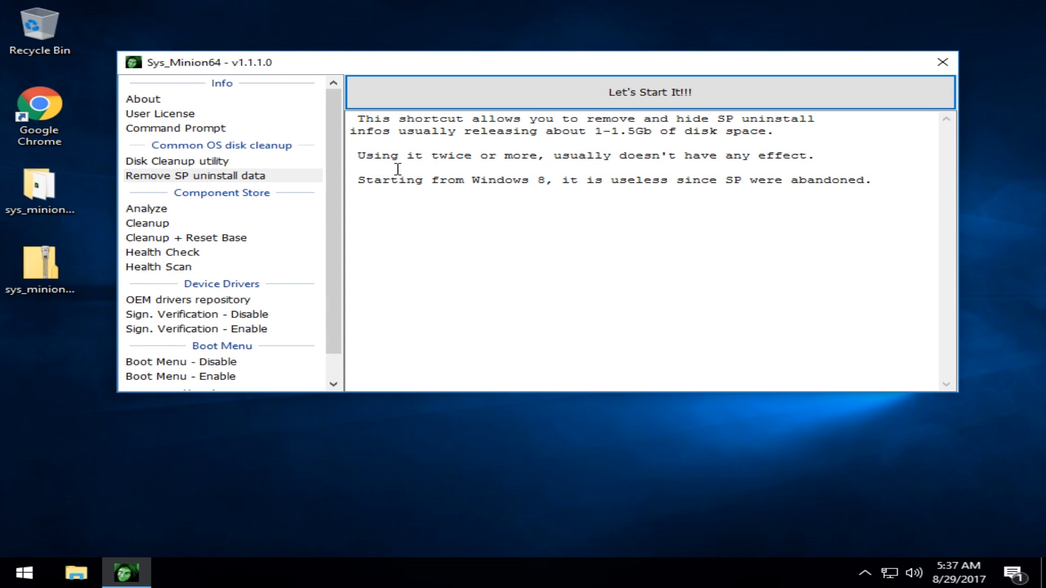
{"action": "left_click_drag", "start_coordinate": [588, 128], "coordinate": [718, 129]}
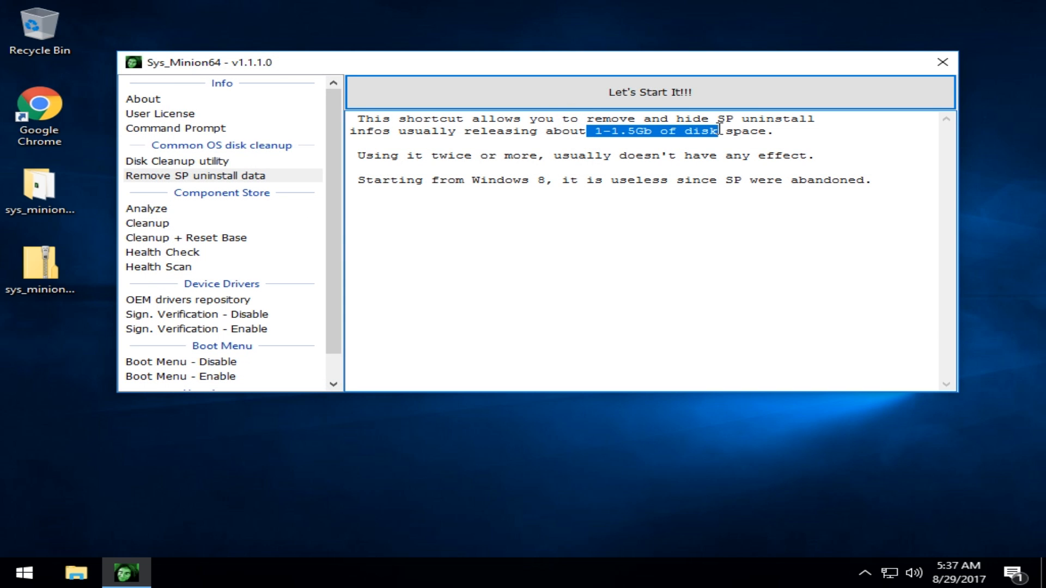
{"action": "left_click", "coordinate": [719, 128]}
- Run the Analyze task on the Component Store, read through its full report, and dismiss the output window
{"action": "left_click", "coordinate": [155, 210]}
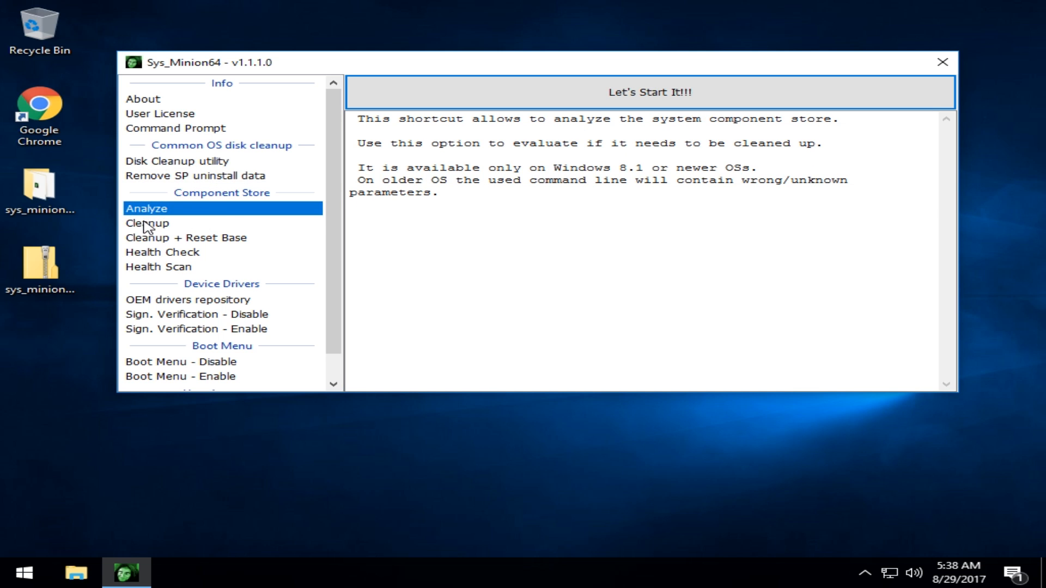
{"action": "left_click", "coordinate": [148, 224]}
{"action": "left_click", "coordinate": [151, 239]}
{"action": "left_click", "coordinate": [146, 210]}
{"action": "left_click", "coordinate": [161, 224]}
{"action": "left_click", "coordinate": [158, 209]}
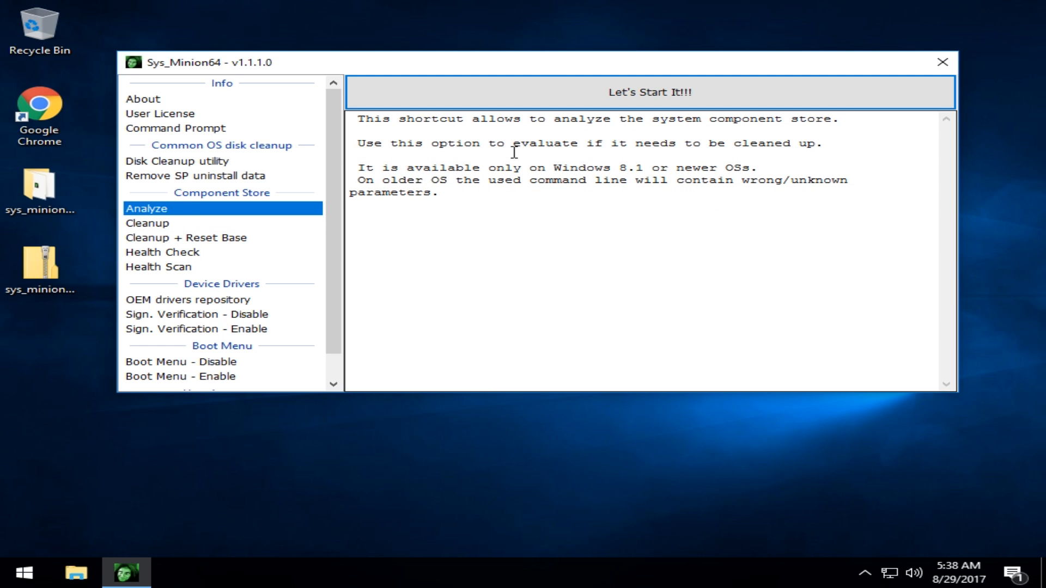
{"action": "left_click", "coordinate": [534, 109]}
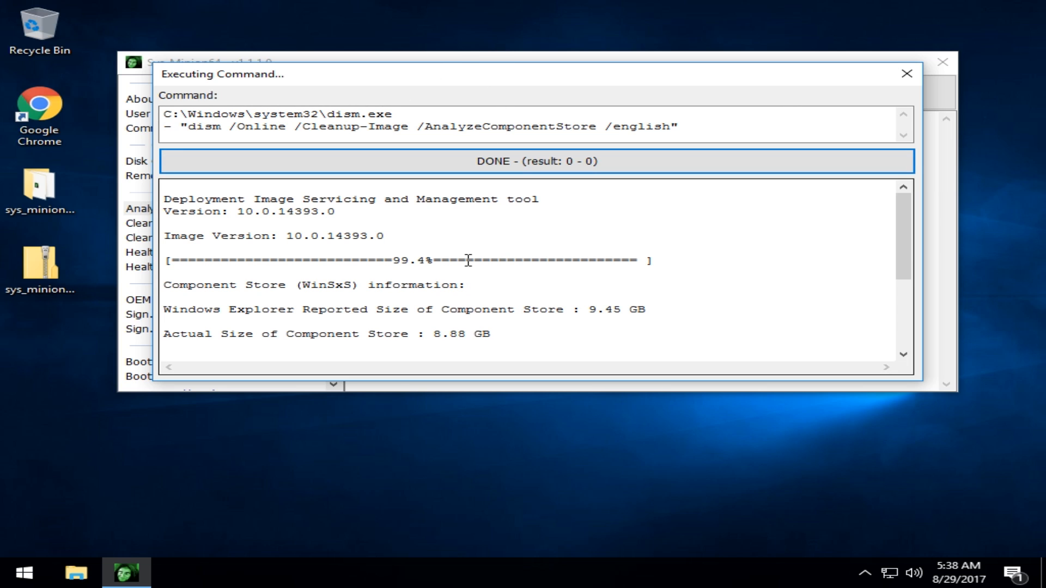
{"action": "scroll", "coordinate": [468, 260], "scroll_direction": "down", "scroll_amount": 2}
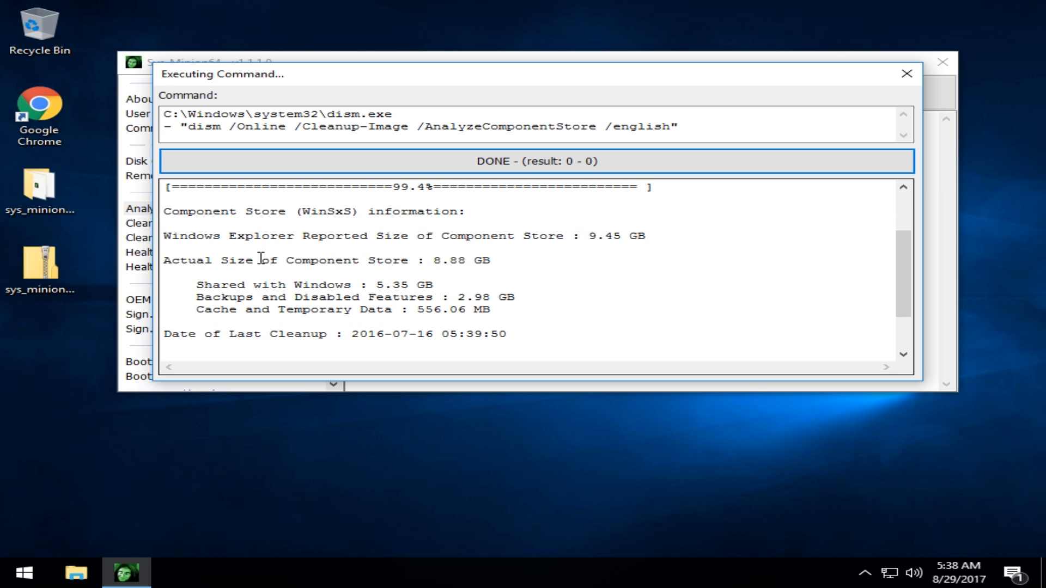
{"action": "scroll", "coordinate": [358, 269], "scroll_direction": "down", "scroll_amount": 2}
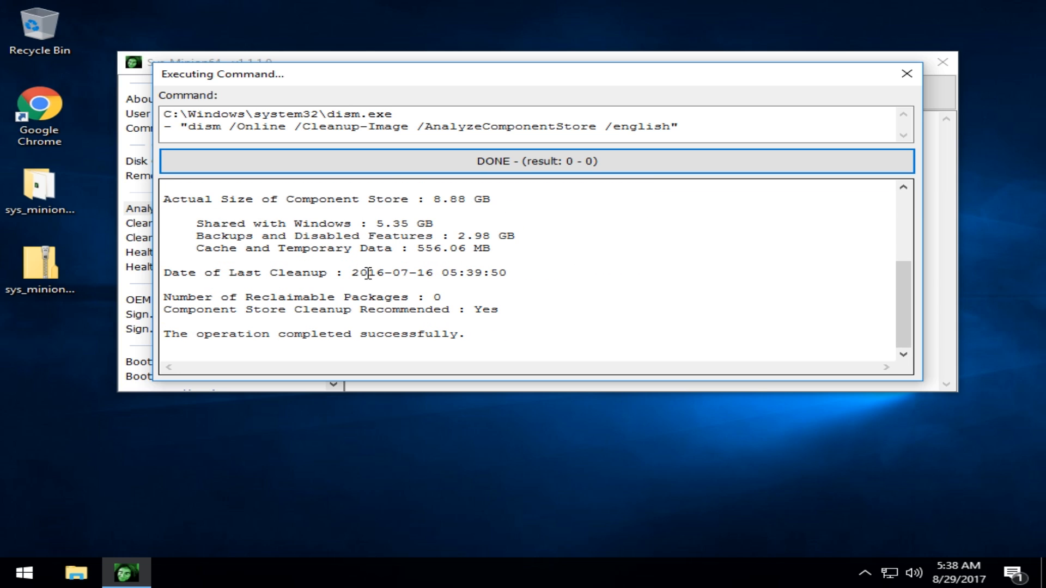
{"action": "scroll", "coordinate": [391, 320], "scroll_direction": "up", "scroll_amount": 4}
{"action": "left_click", "coordinate": [547, 164]}
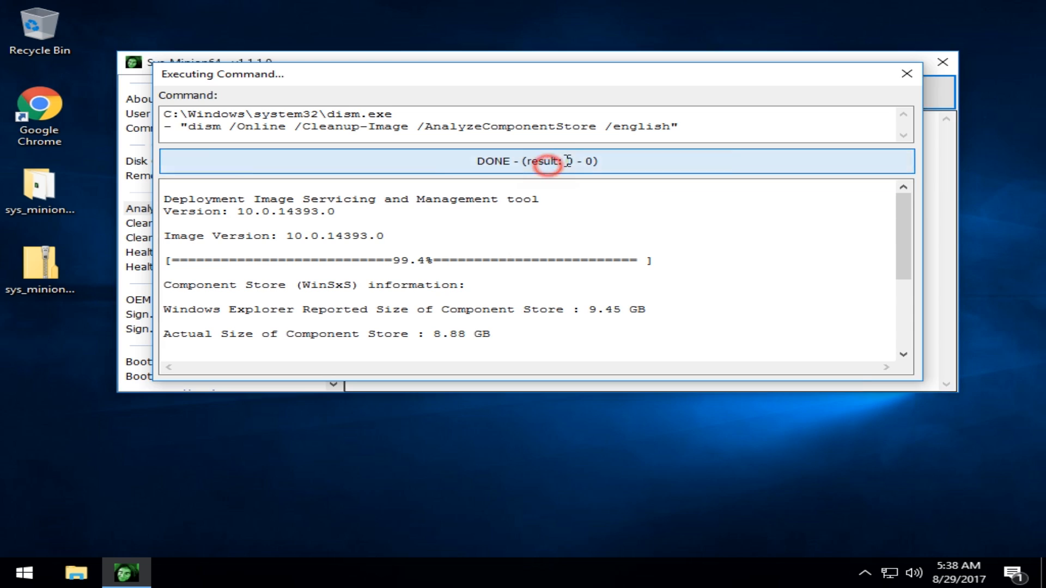
- Start the Component Store Cleanup task, move its progress window around to check the task list, and abort the run
{"action": "left_click", "coordinate": [178, 224]}
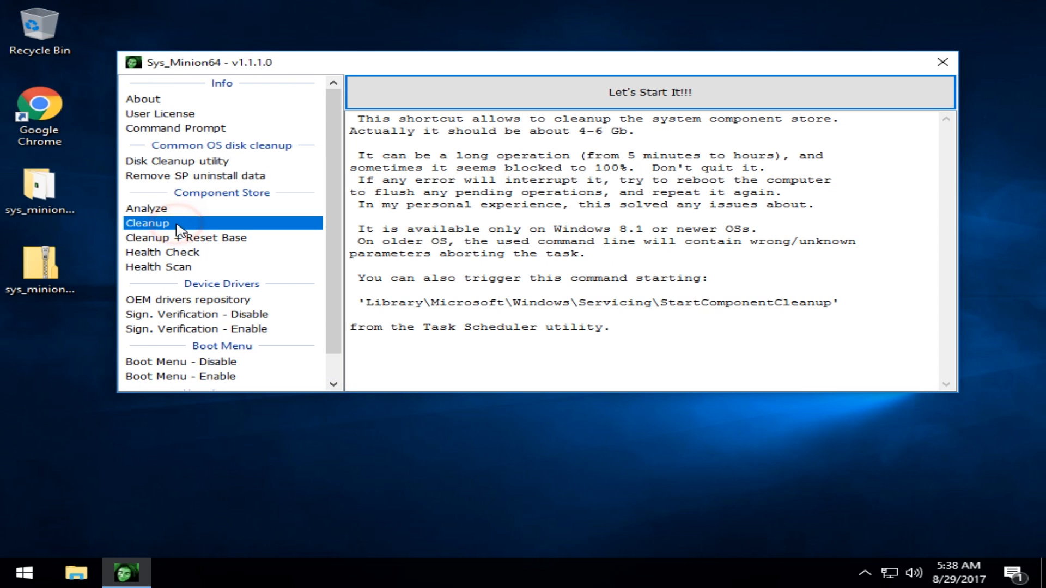
{"action": "left_click", "coordinate": [625, 92]}
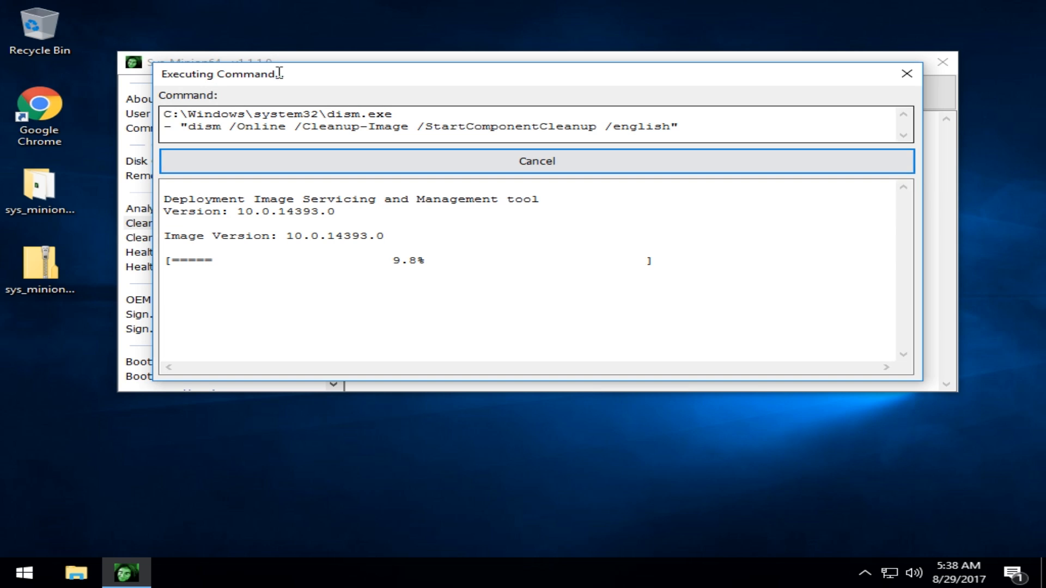
{"action": "left_click_drag", "start_coordinate": [349, 85], "coordinate": [372, 266]}
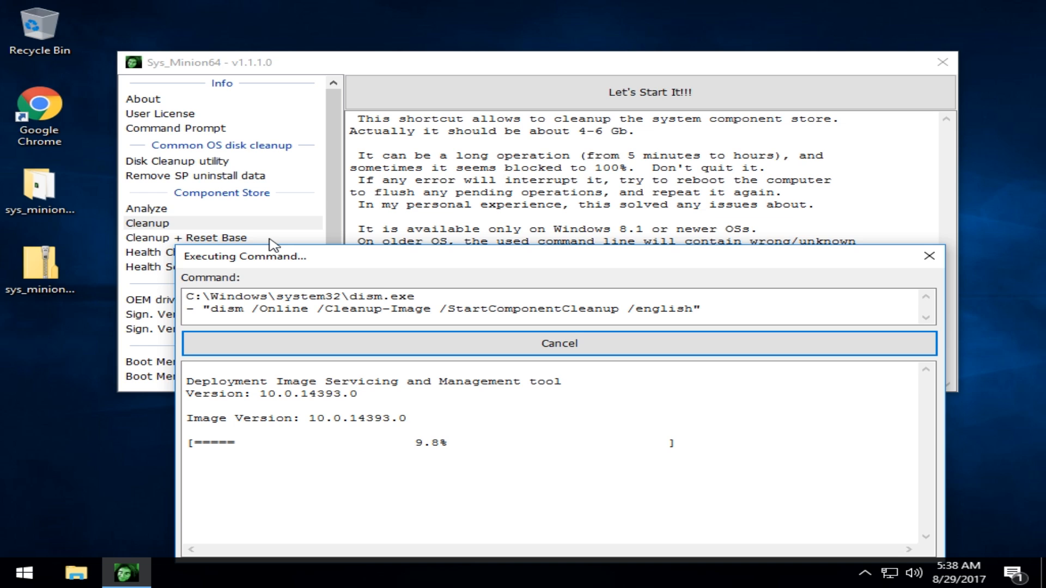
{"action": "left_click_drag", "start_coordinate": [333, 256], "coordinate": [447, 252]}
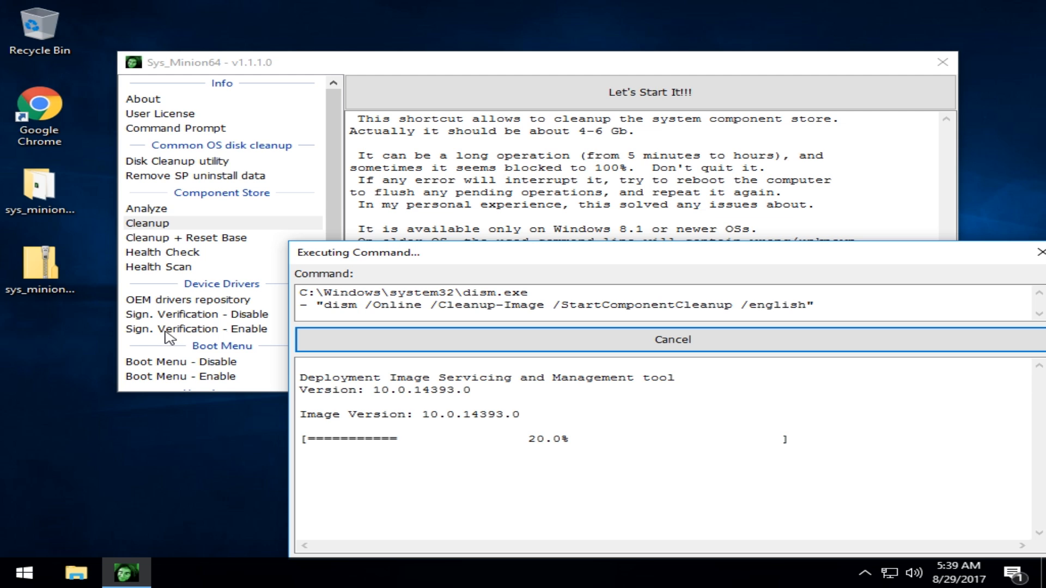
{"action": "left_click_drag", "start_coordinate": [548, 247], "coordinate": [559, 138]}
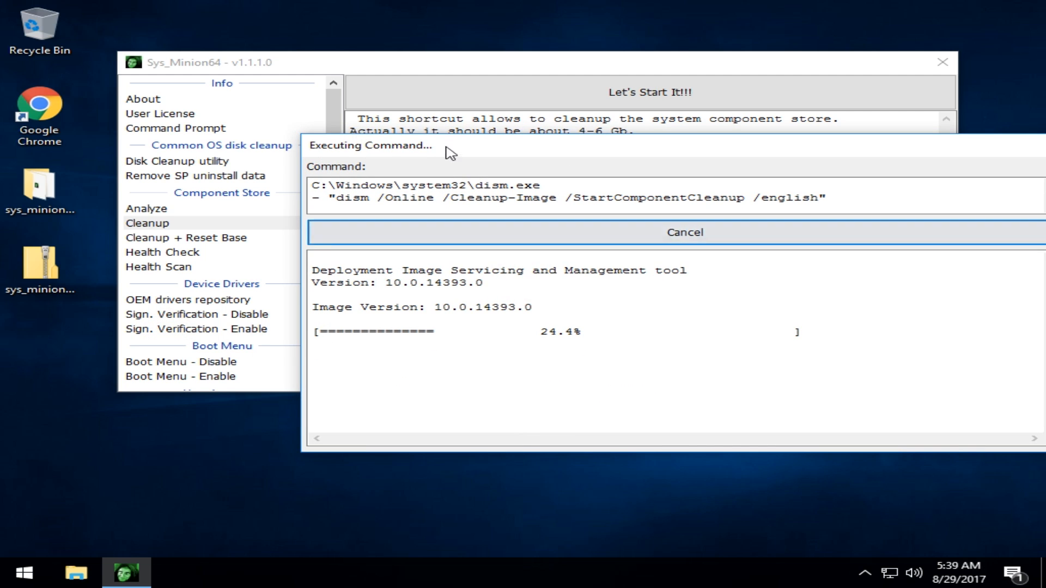
{"action": "left_click_drag", "start_coordinate": [450, 152], "coordinate": [514, 240]}
{"action": "left_click", "coordinate": [529, 64]}
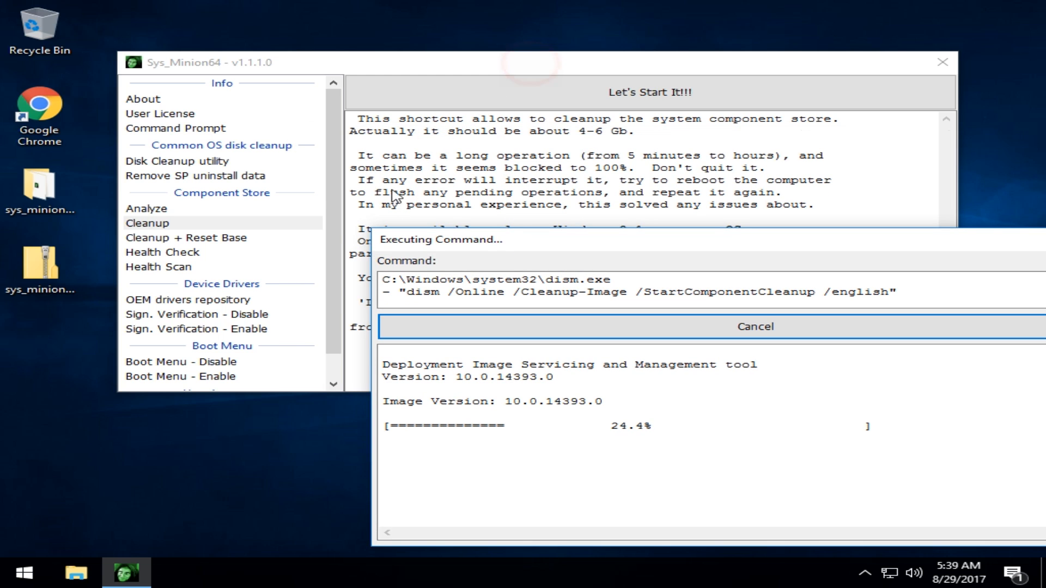
{"action": "left_click", "coordinate": [337, 281]}
{"action": "left_click_drag", "start_coordinate": [726, 249], "coordinate": [483, 159]}
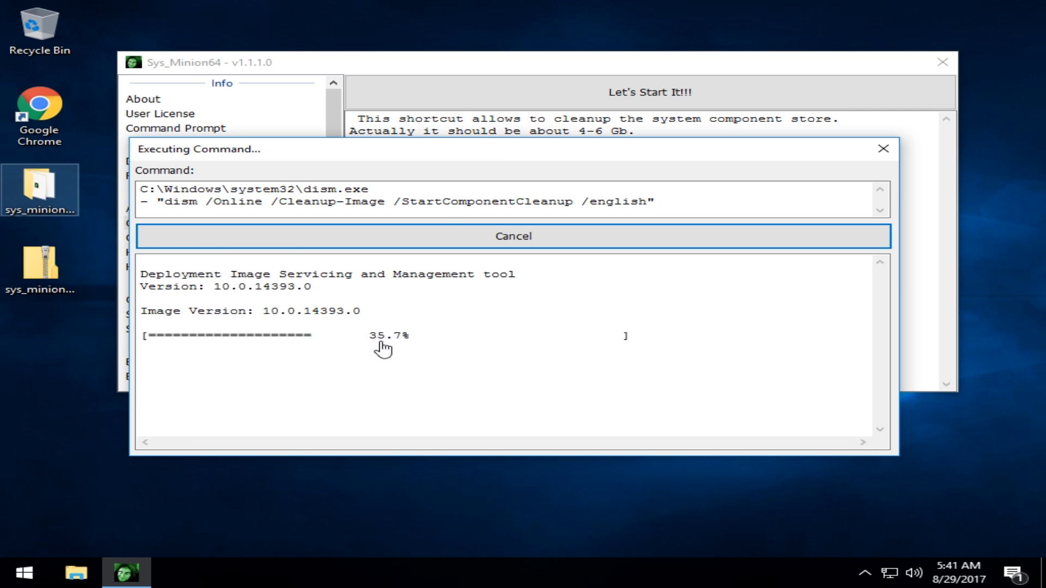
{"action": "left_click", "coordinate": [883, 147]}
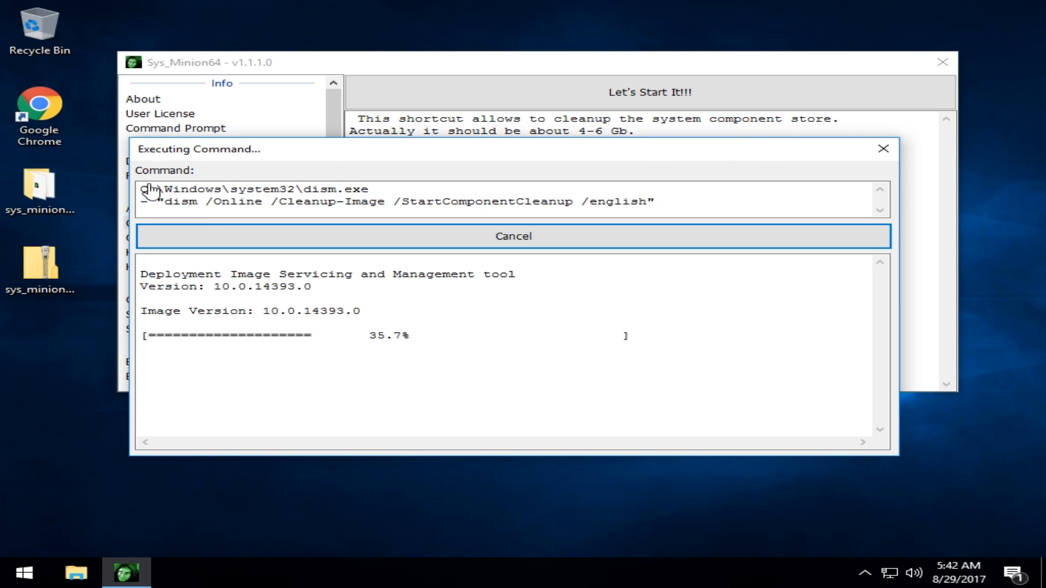
{"action": "left_click", "coordinate": [882, 148]}
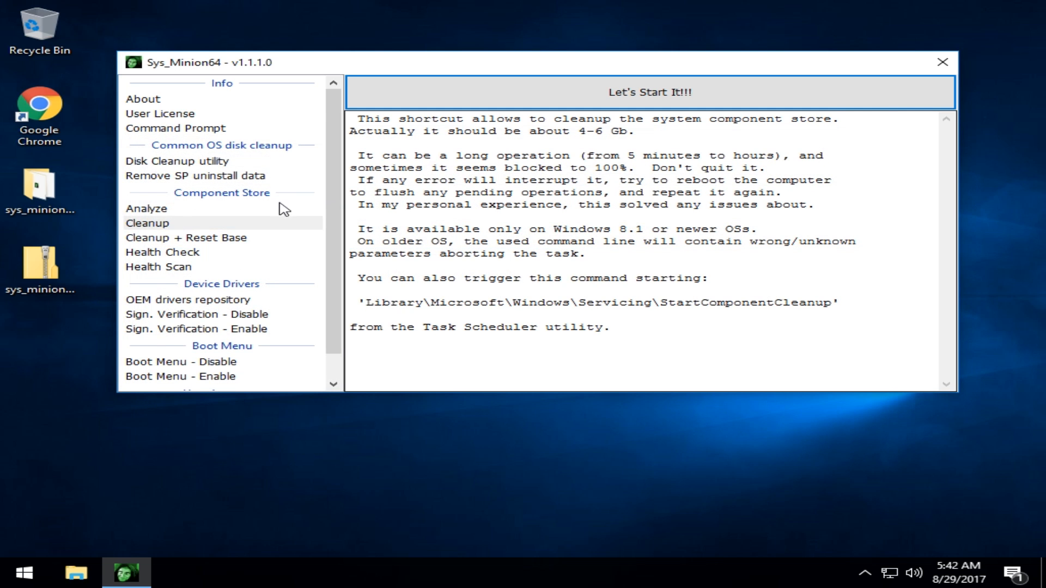
- Launch the OEM drivers repository task and let its command load the list of device drivers
{"action": "scroll", "coordinate": [198, 271], "scroll_direction": "down", "scroll_amount": 1}
{"action": "left_click", "coordinate": [173, 271]}
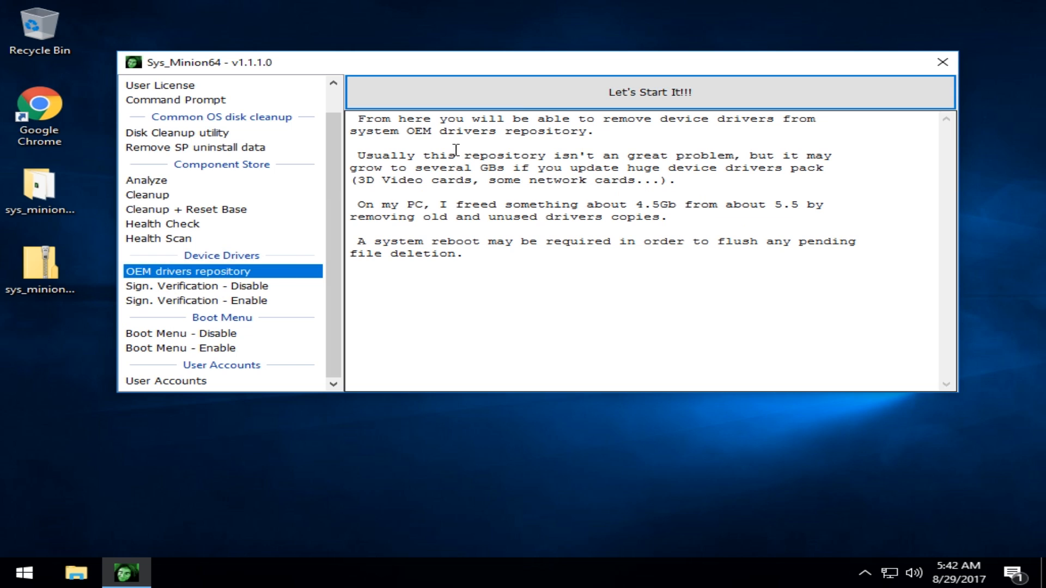
{"action": "left_click", "coordinate": [654, 91]}
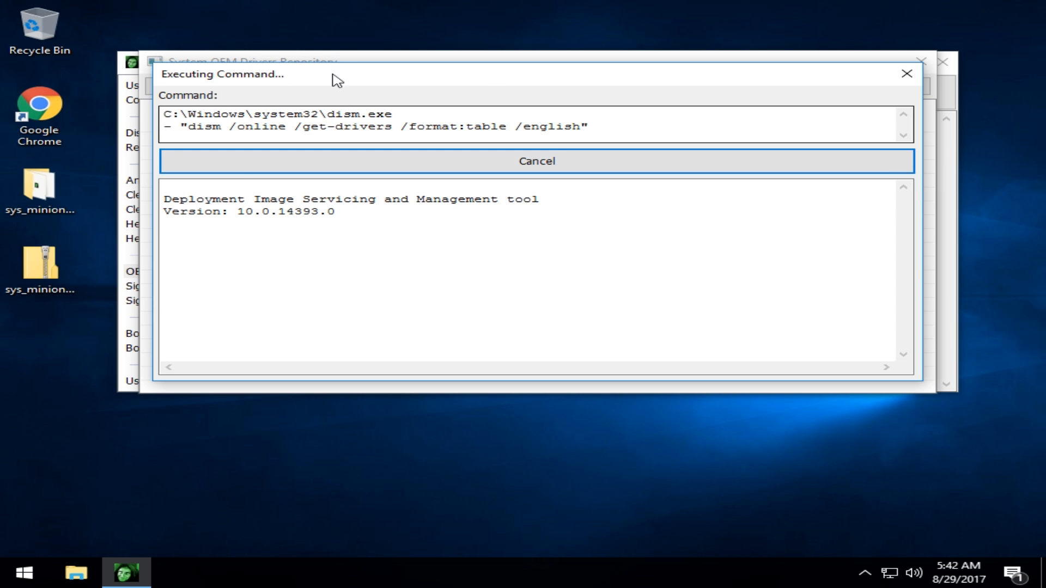
{"action": "left_click_drag", "start_coordinate": [336, 81], "coordinate": [400, 137]}
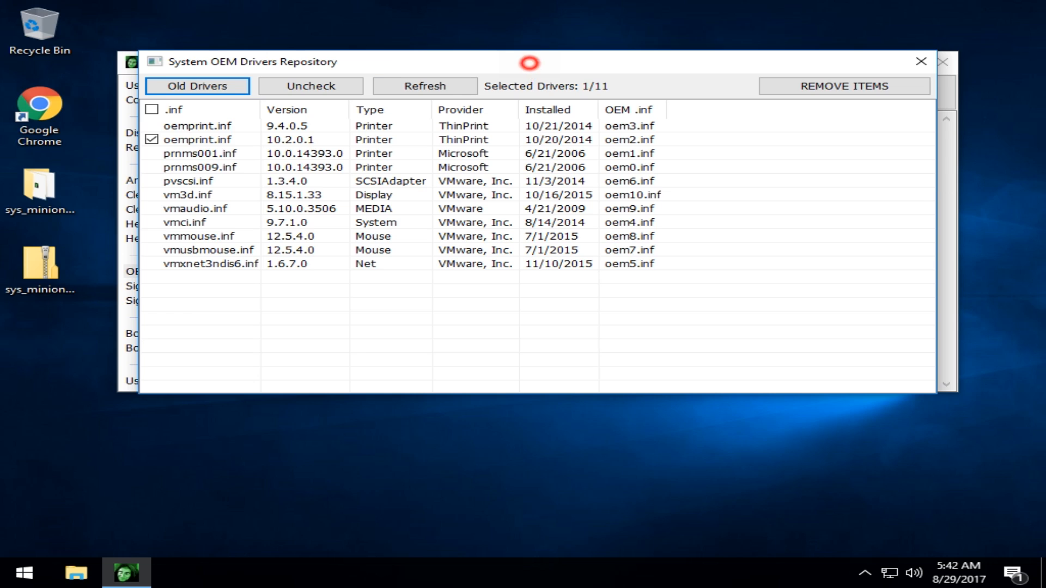
- Deselect the oemprint.inf driver version 10.2.0.1 and exit the System OEM Drivers Repository
{"action": "left_click_drag", "start_coordinate": [528, 61], "coordinate": [554, 58]}
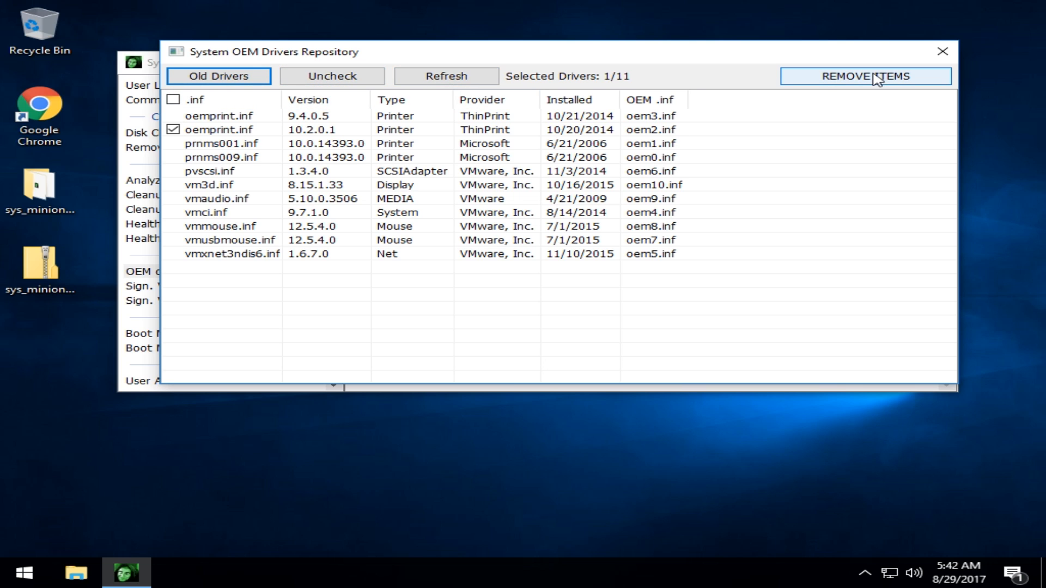
{"action": "left_click", "coordinate": [173, 129]}
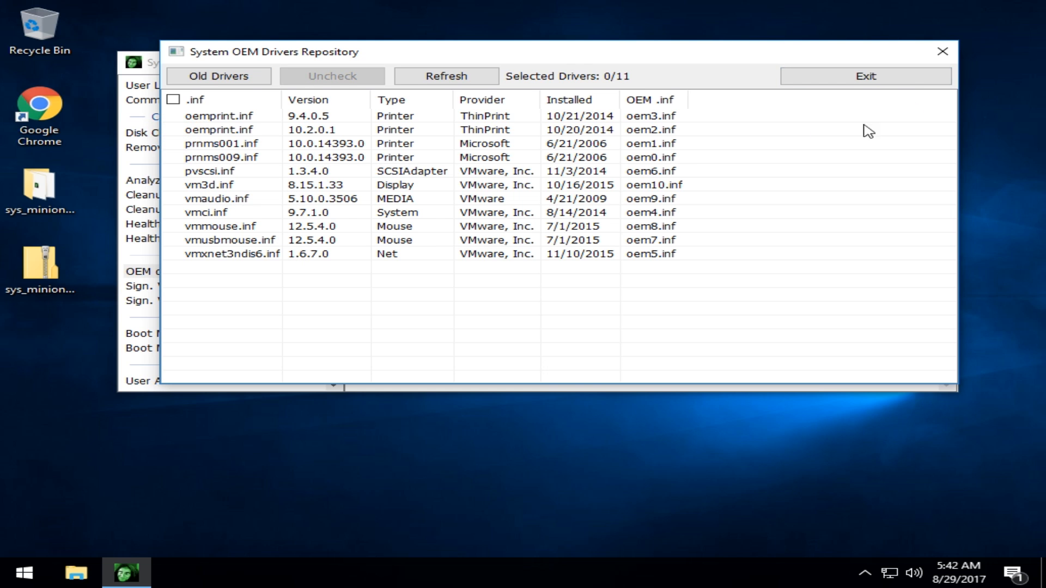
{"action": "left_click", "coordinate": [865, 79]}
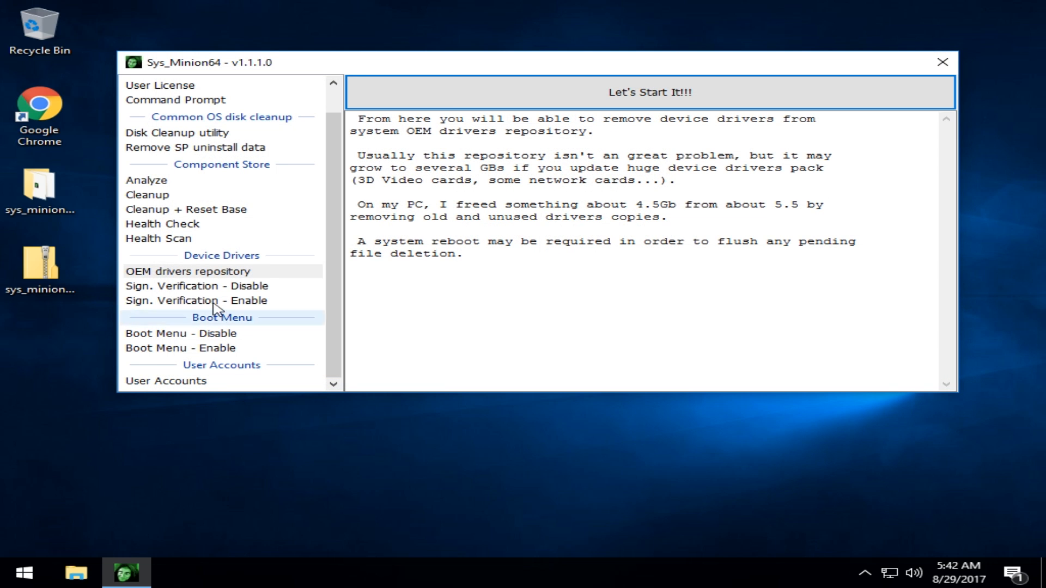
- Read the descriptions of the Sign. Verification - Disable, Boot Menu - Disable and Boot Menu - Enable tasks
{"action": "left_click", "coordinate": [206, 285]}
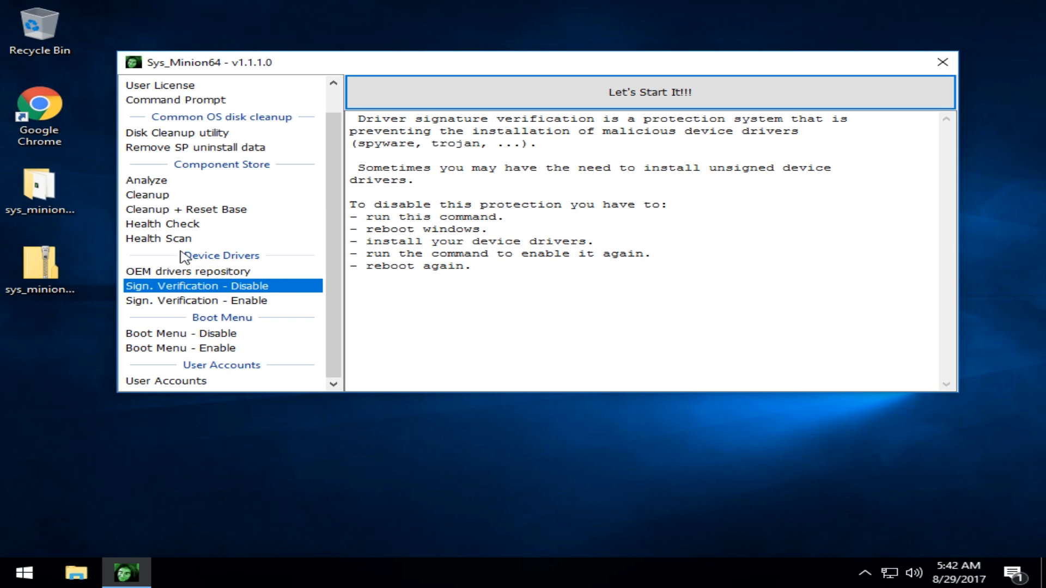
{"action": "left_click", "coordinate": [202, 334]}
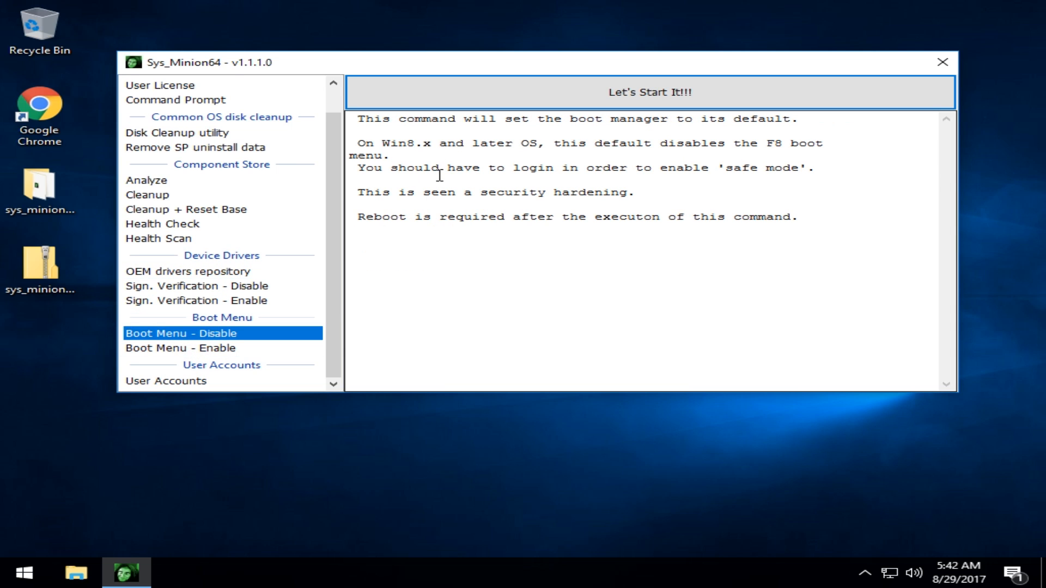
{"action": "left_click", "coordinate": [199, 348]}
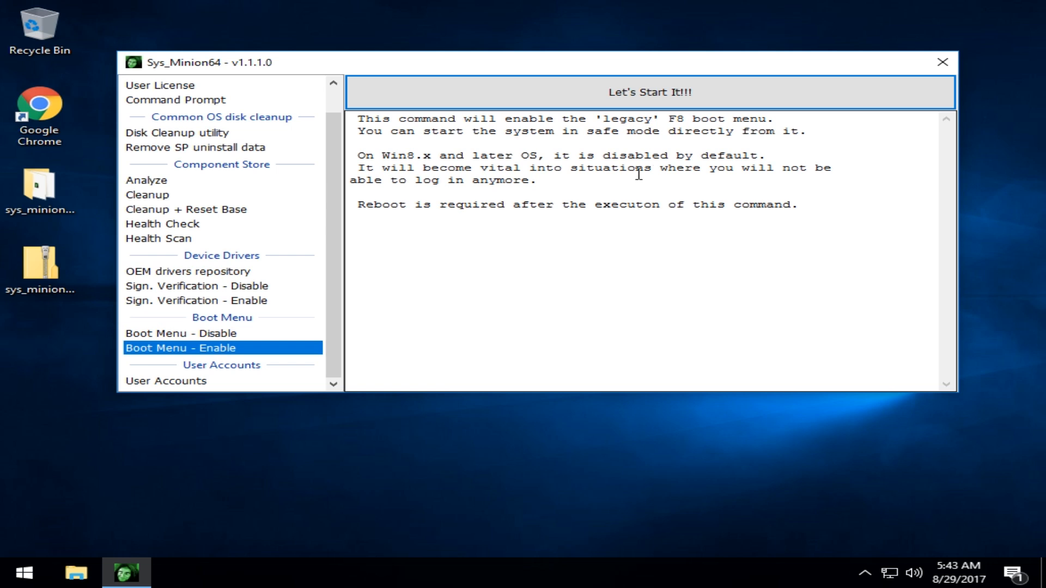
- Launch the User Accounts shortcut to netplwiz.exe, view its user list and advanced settings, and cancel the dialog
{"action": "left_click", "coordinate": [191, 381]}
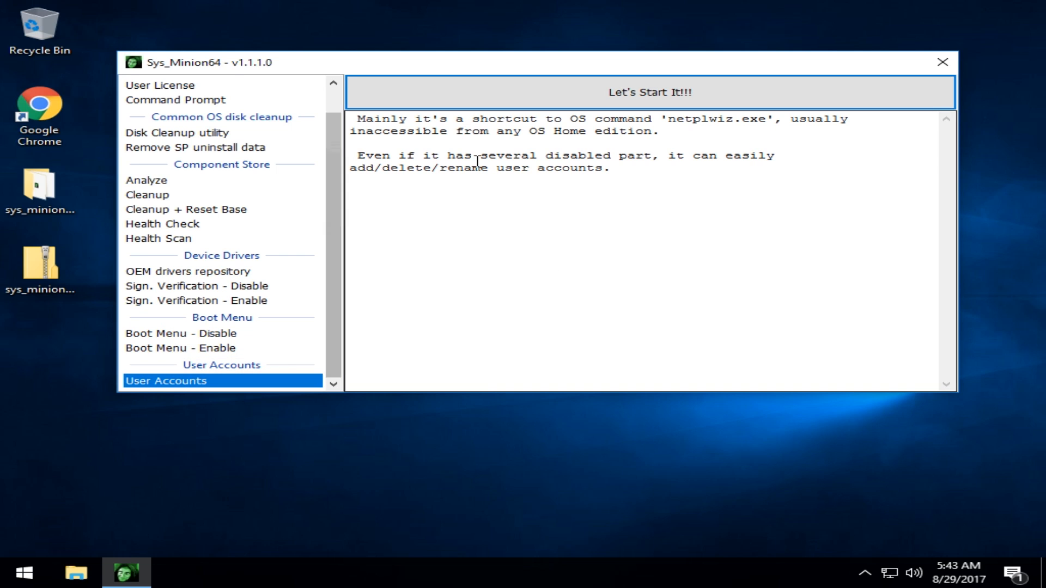
{"action": "left_click_drag", "start_coordinate": [669, 120], "coordinate": [766, 118]}
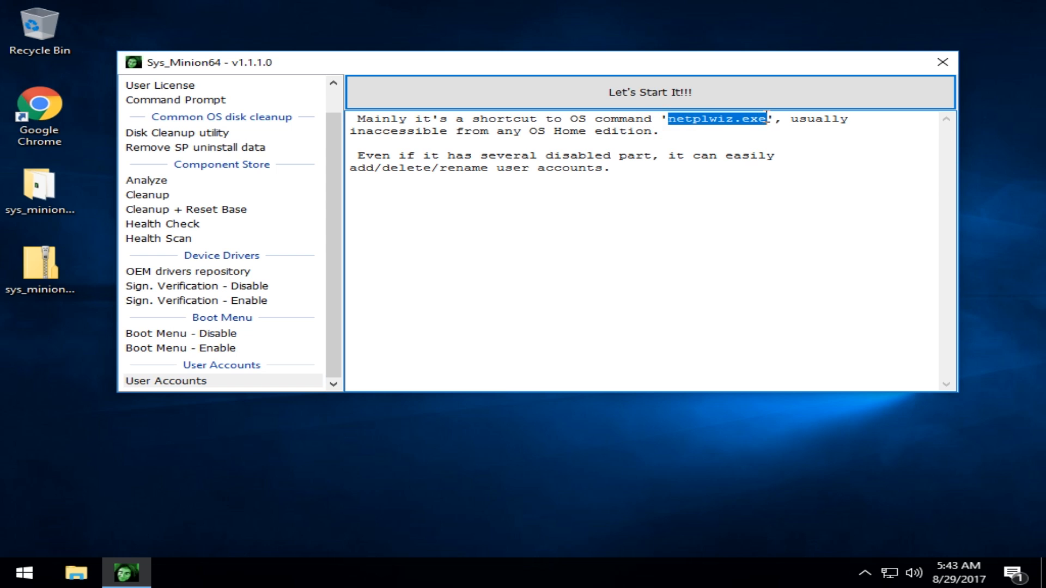
{"action": "left_click", "coordinate": [691, 106]}
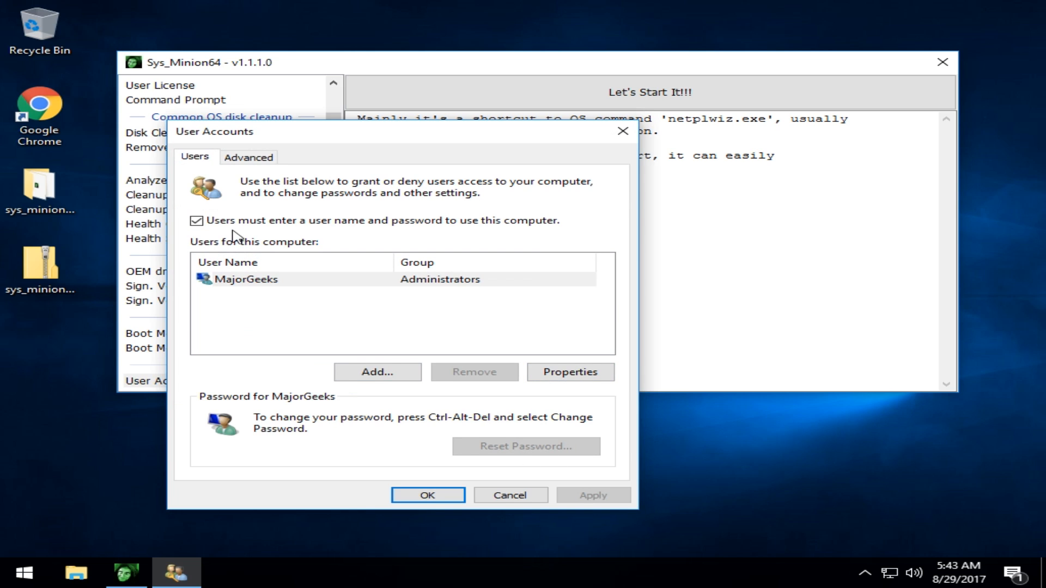
{"action": "left_click", "coordinate": [273, 157]}
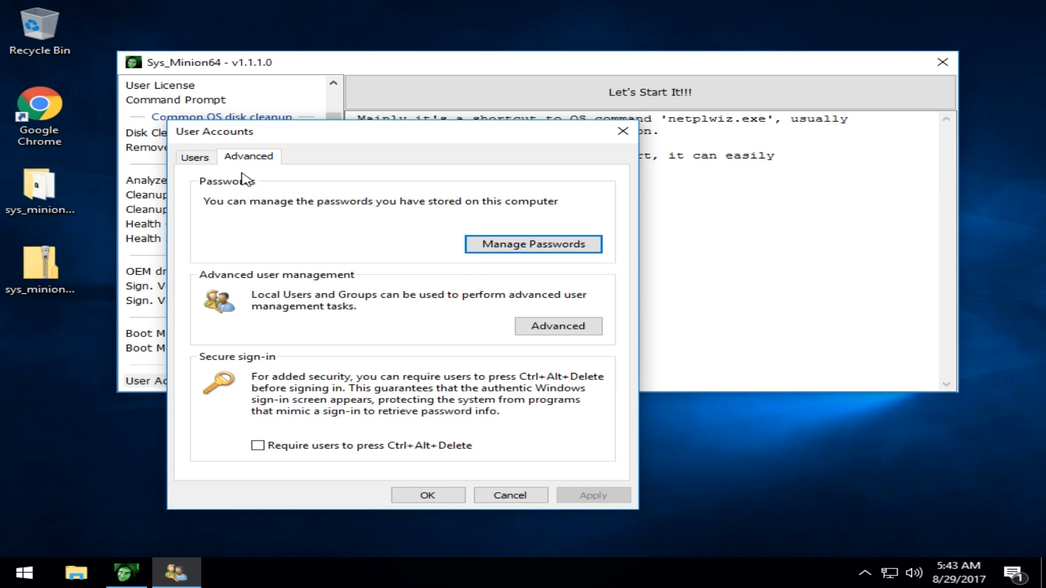
{"action": "left_click", "coordinate": [195, 157]}
{"action": "left_click", "coordinate": [493, 494]}
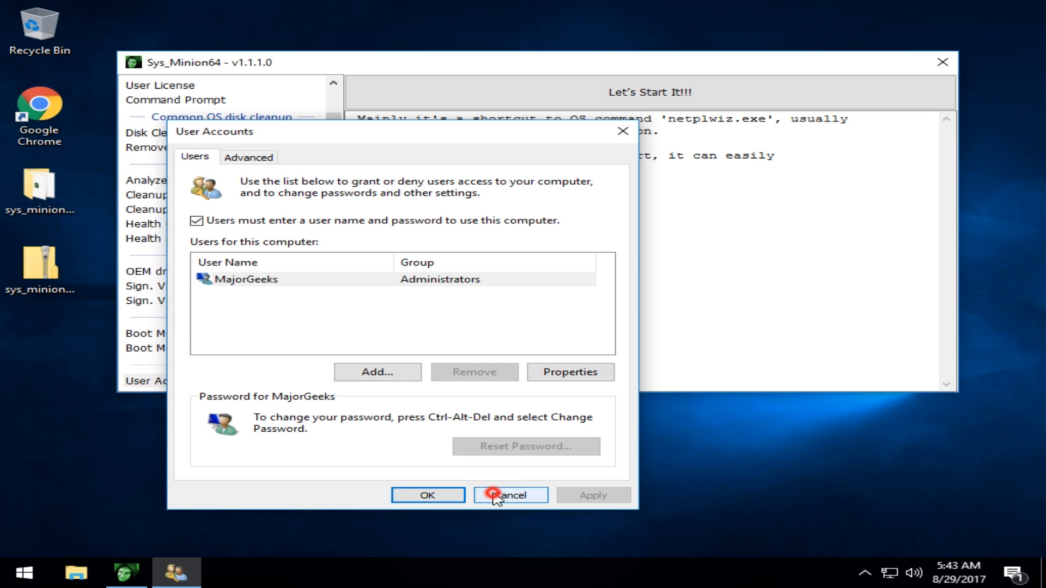
{"action": "mouse_move", "coordinate": [558, 66]}
{"action": "left_mouse_down"}
{"action": "mouse_move", "coordinate": [584, 72]}
{"action": "mouse_move", "coordinate": [520, 56]}
{"action": "mouse_move", "coordinate": [574, 61]}
{"action": "left_mouse_up"}
{"action": "left_click", "coordinate": [361, 187]}
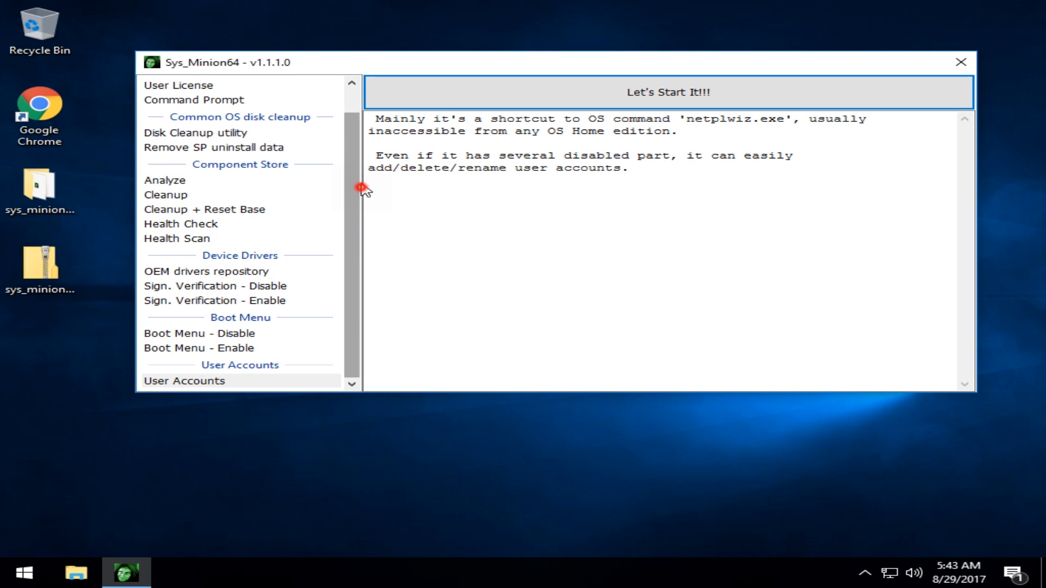
{"action": "left_click_drag", "start_coordinate": [354, 180], "coordinate": [203, 75]}
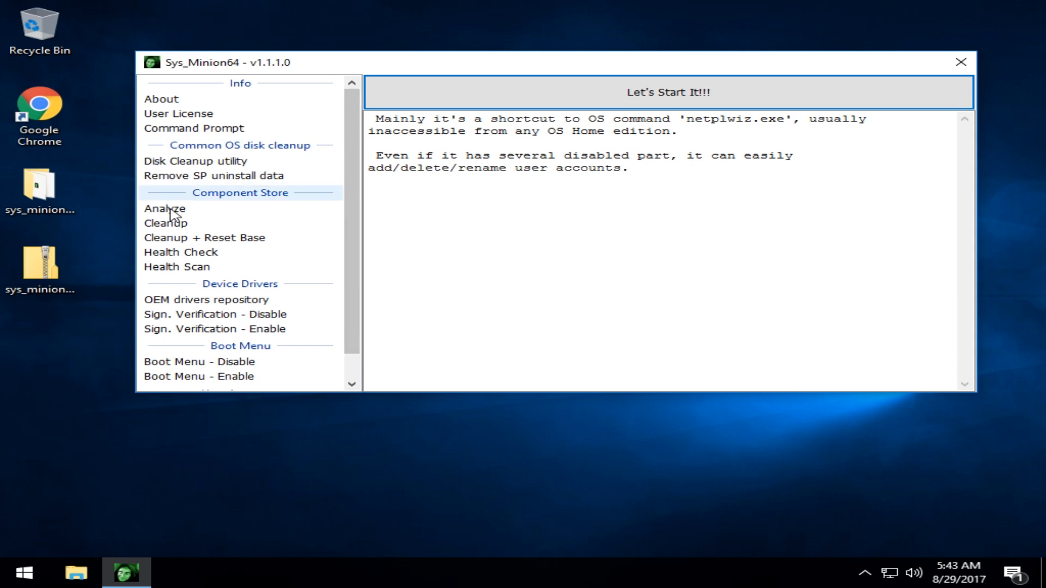
{"action": "scroll", "coordinate": [173, 213], "scroll_direction": "down", "scroll_amount": 1}
{"action": "scroll", "coordinate": [175, 221], "scroll_direction": "up", "scroll_amount": 1}
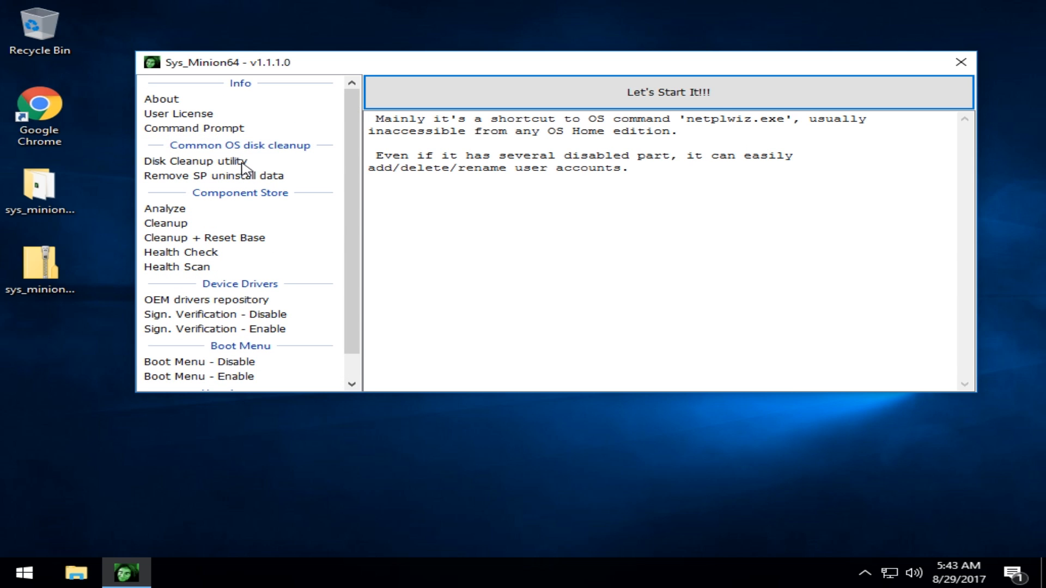
{"action": "scroll", "coordinate": [242, 174], "scroll_direction": "down", "scroll_amount": 1}
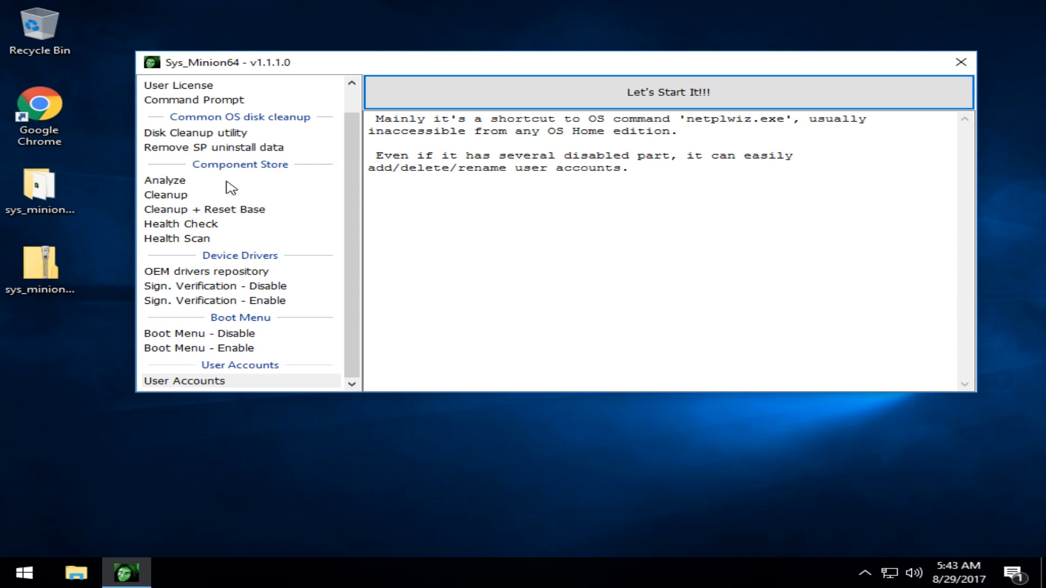
{"action": "scroll", "coordinate": [247, 235], "scroll_direction": "up", "scroll_amount": 1}
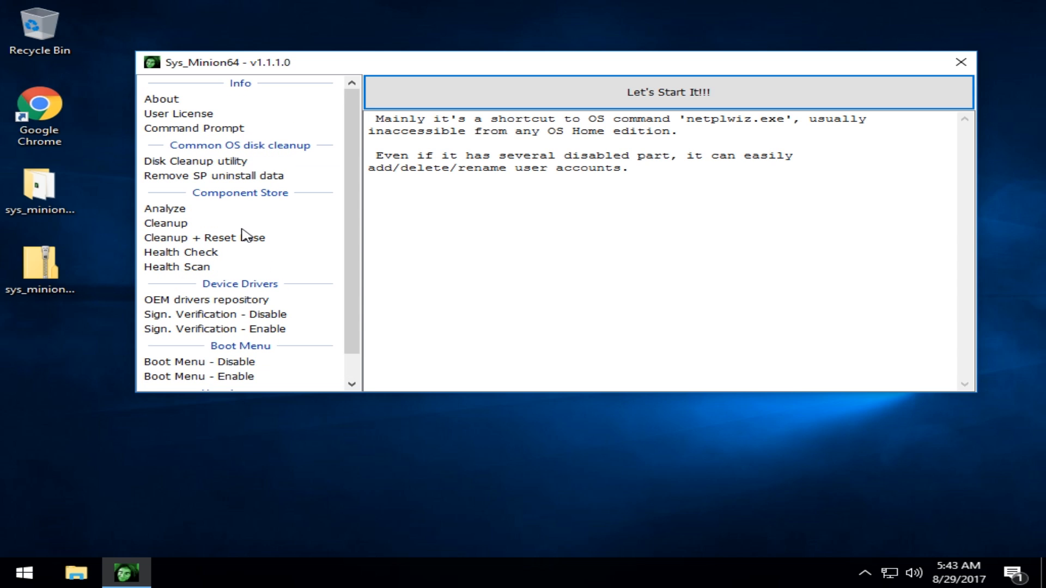